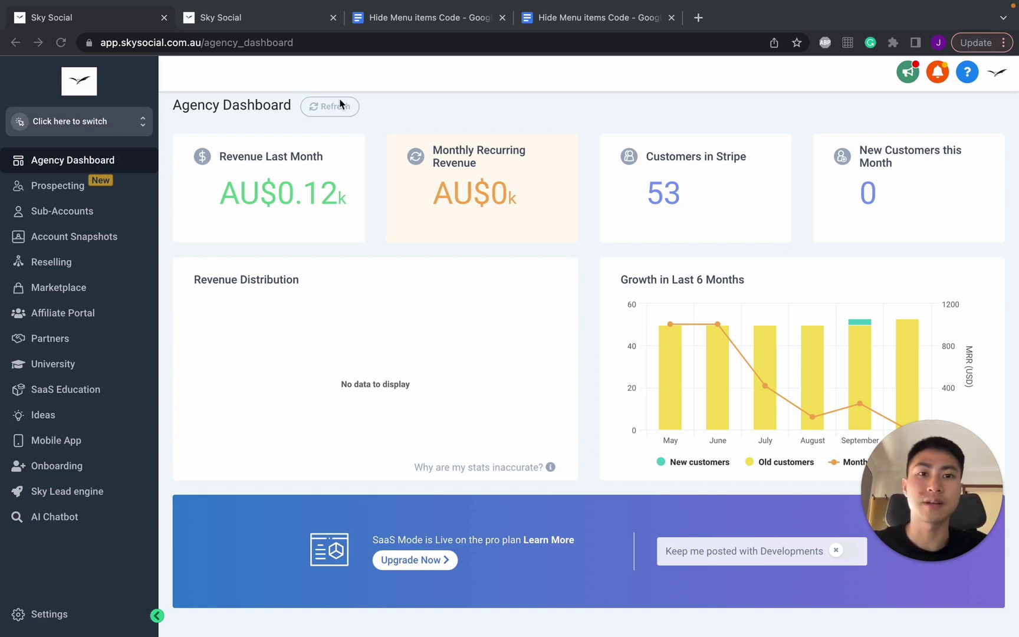
Step: Copy the three-line menu-hiding CSS rule from the 'Hide Menu items Code' Google Doc
click(455, 19)
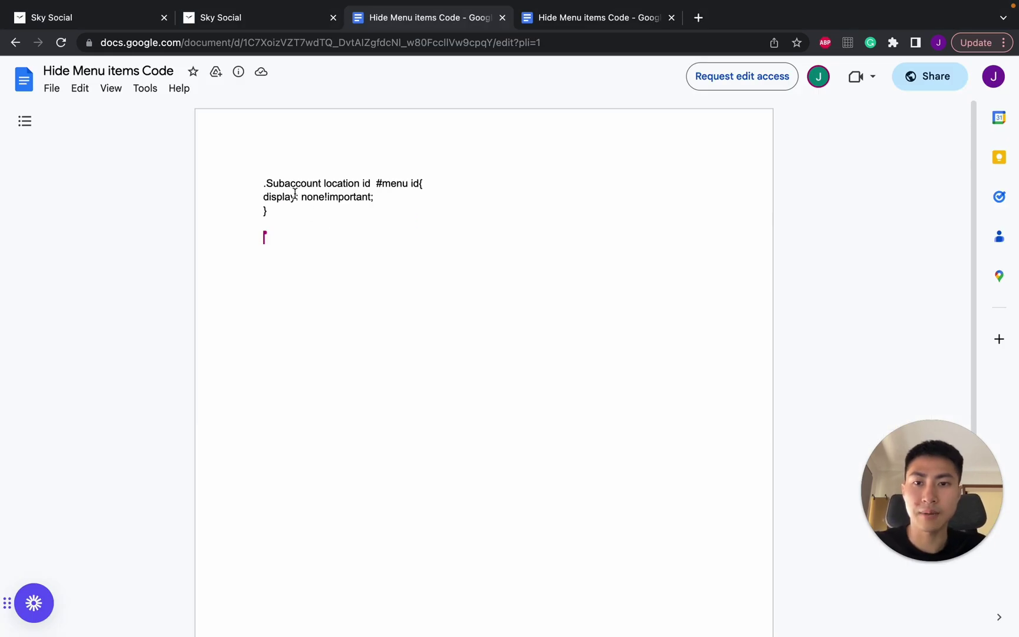
drag(346, 214, 221, 175)
key(ctrl+c)
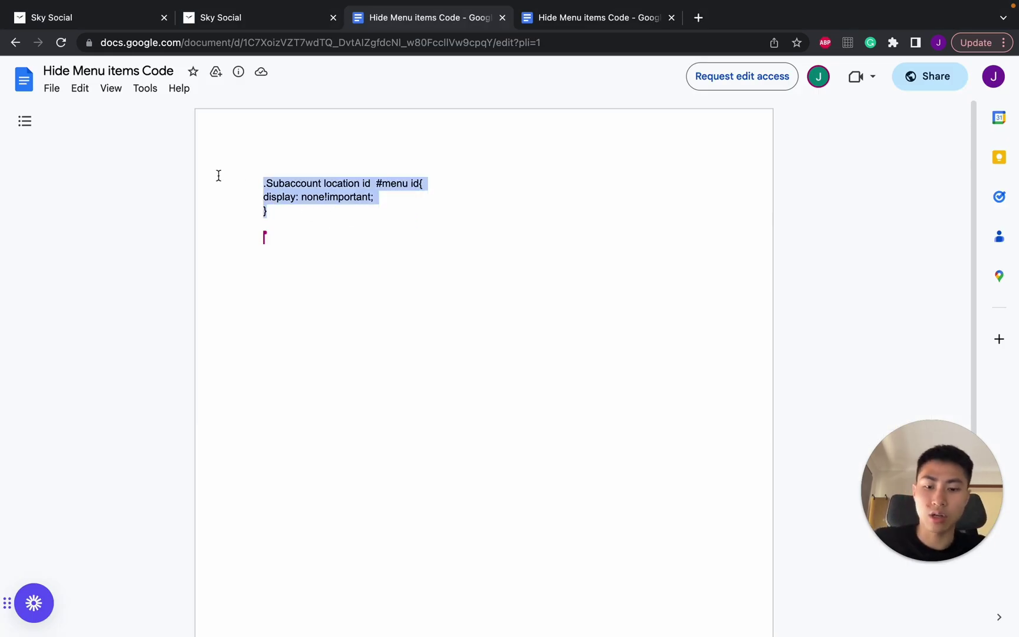
click(108, 19)
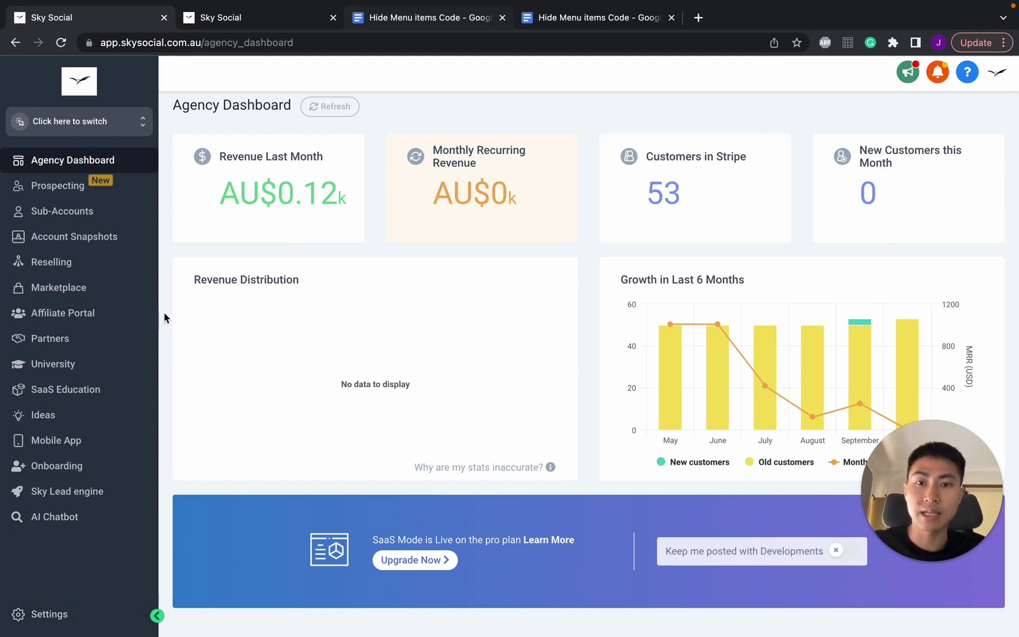
Step: Paste the copied three-line CSS rule into the Custom CSS box of the agency Company settings
click(107, 623)
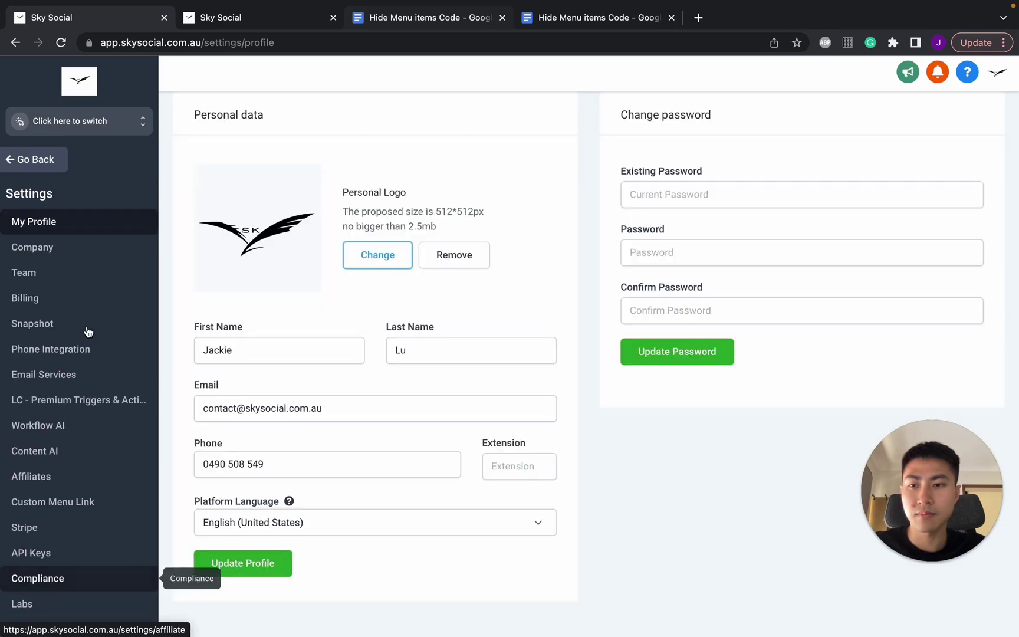
click(69, 250)
scroll(572, 289, down, 6)
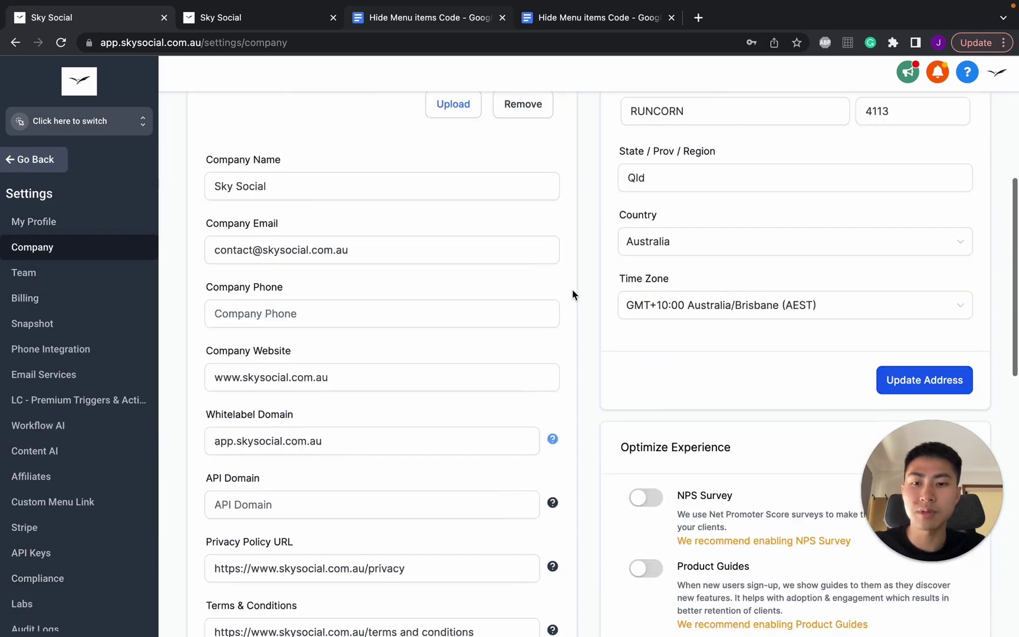
scroll(572, 288, down, 10)
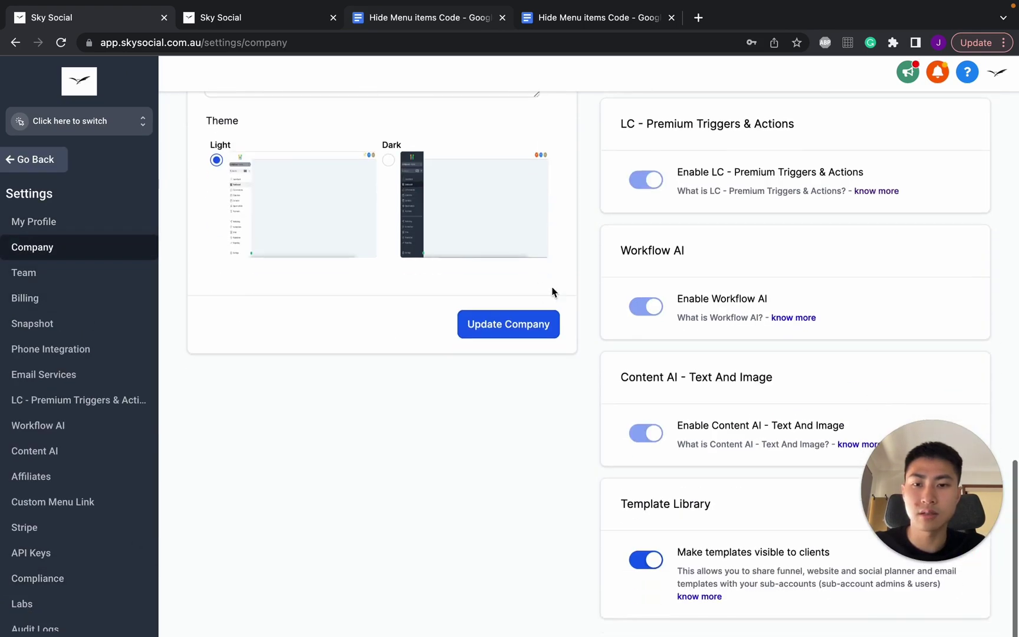
scroll(432, 289, up, 4)
click(385, 302)
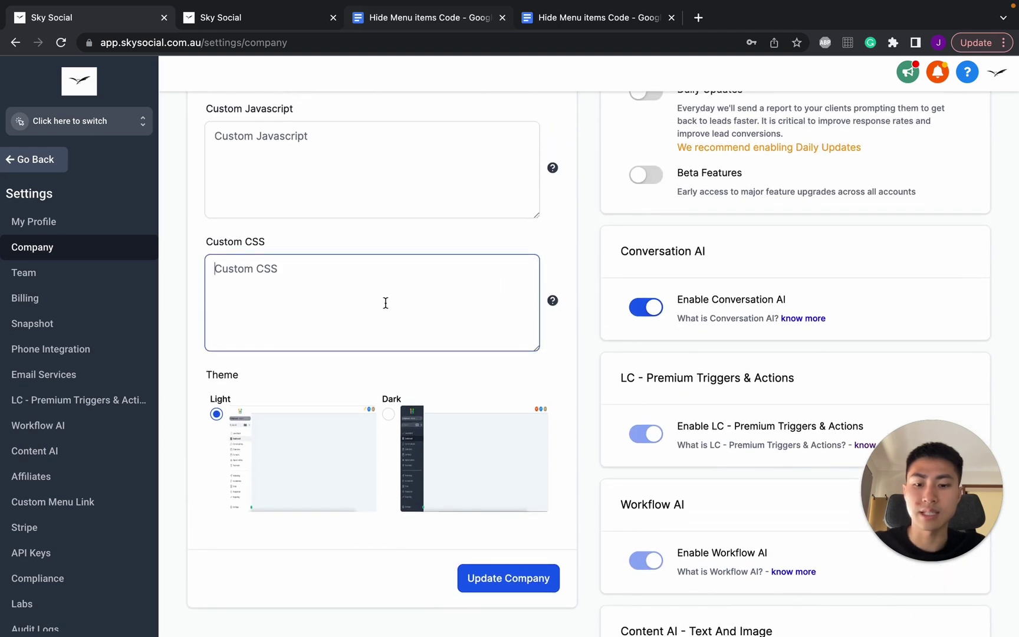
key(ctrl+v)
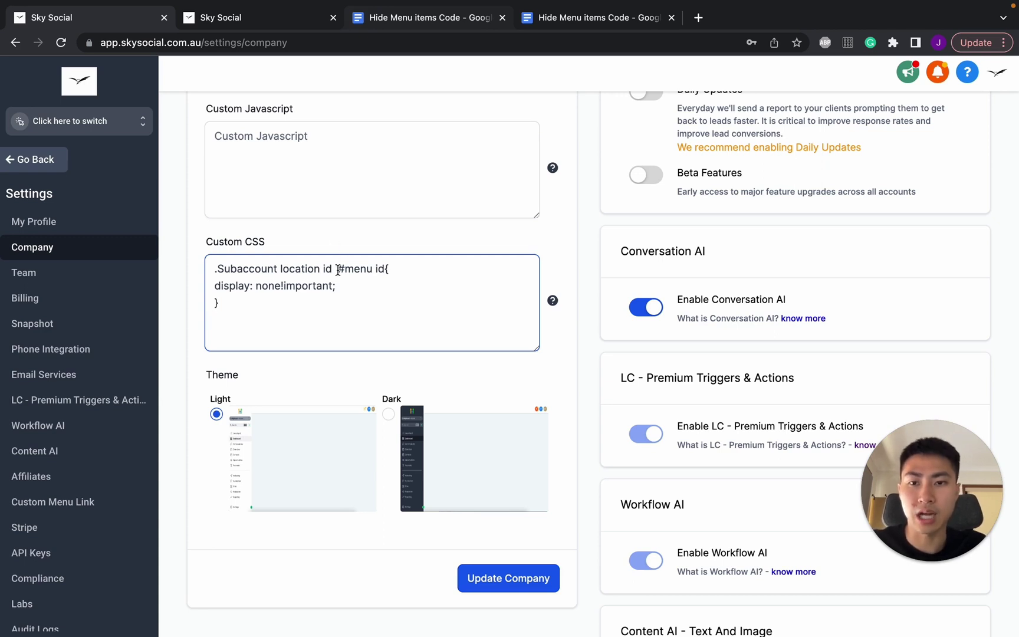
Step: Copy the Sky reno sub-account's location ID from its dashboard address
click(255, 17)
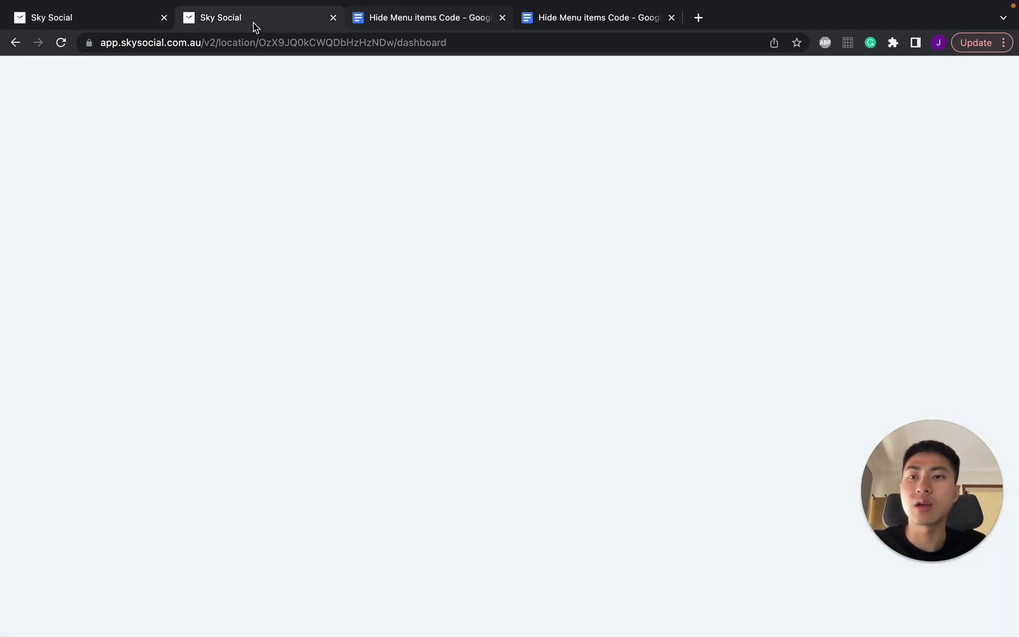
click(103, 134)
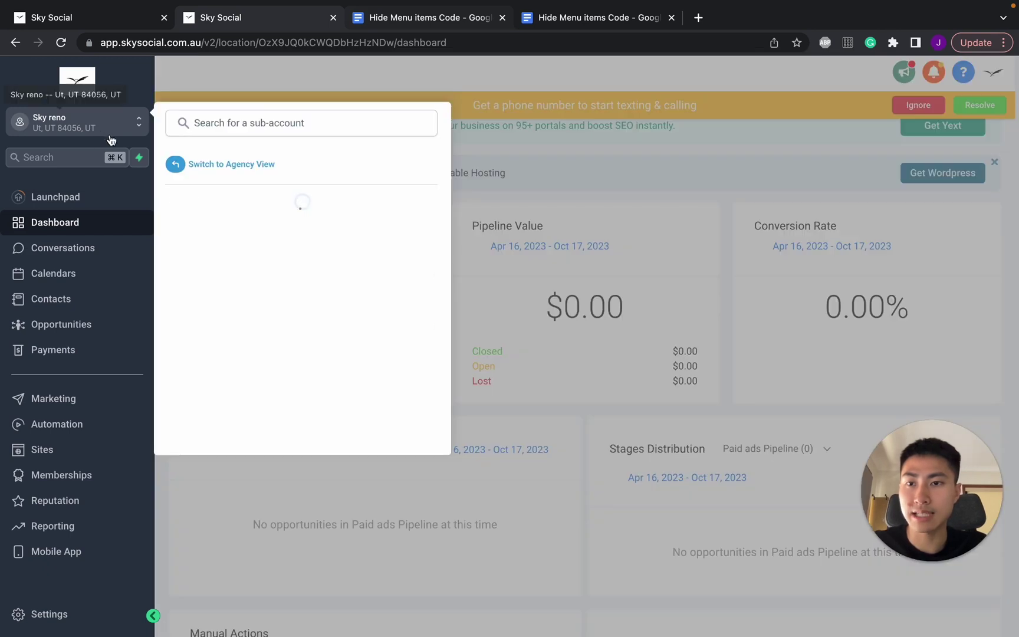
click(504, 200)
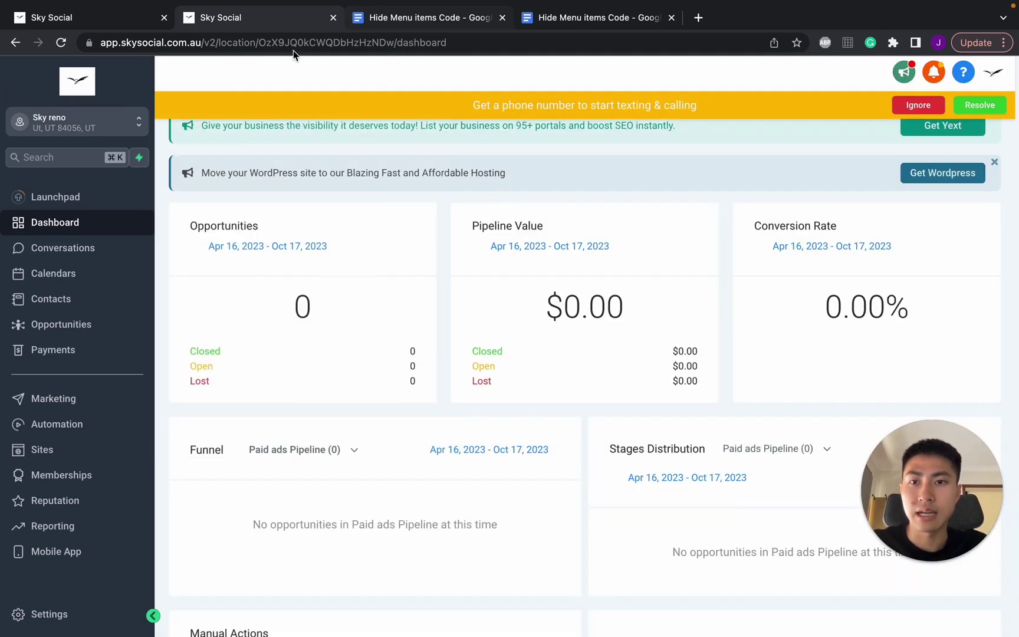
click(268, 42)
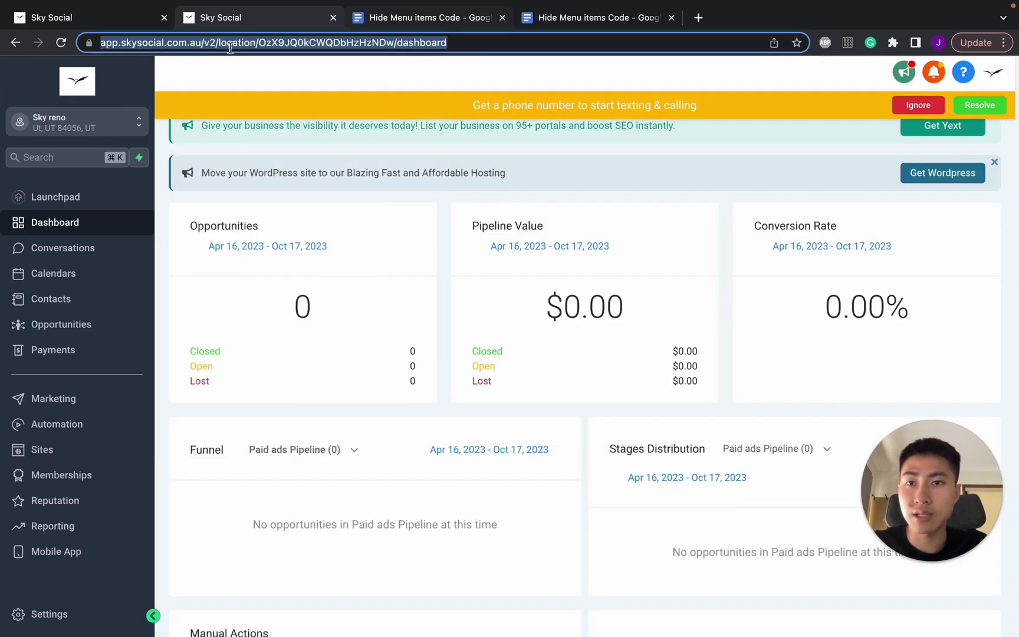
click(266, 45)
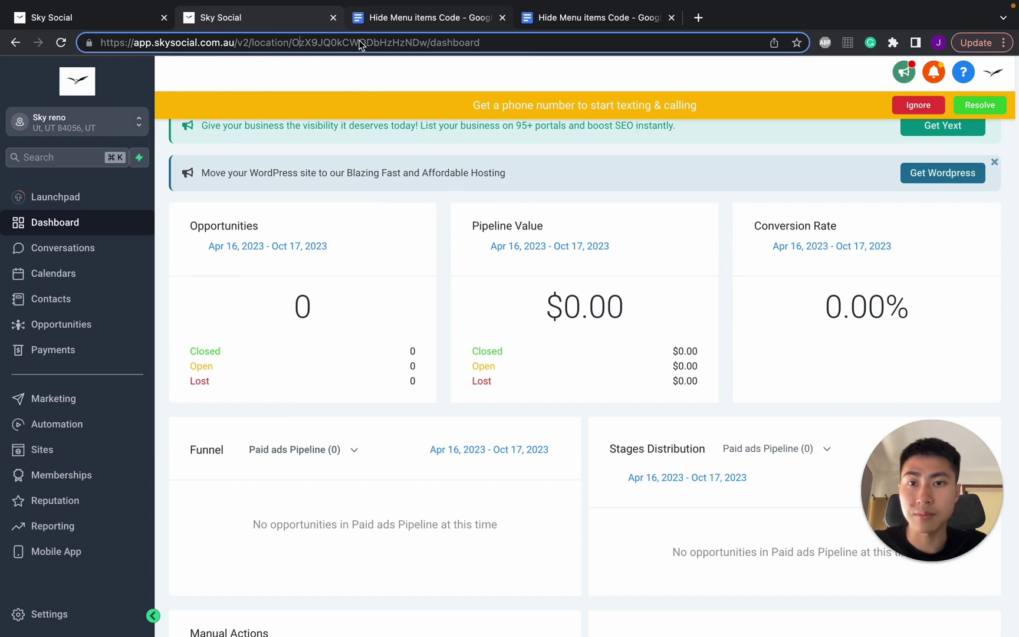
double_click(327, 44)
key(super+c)
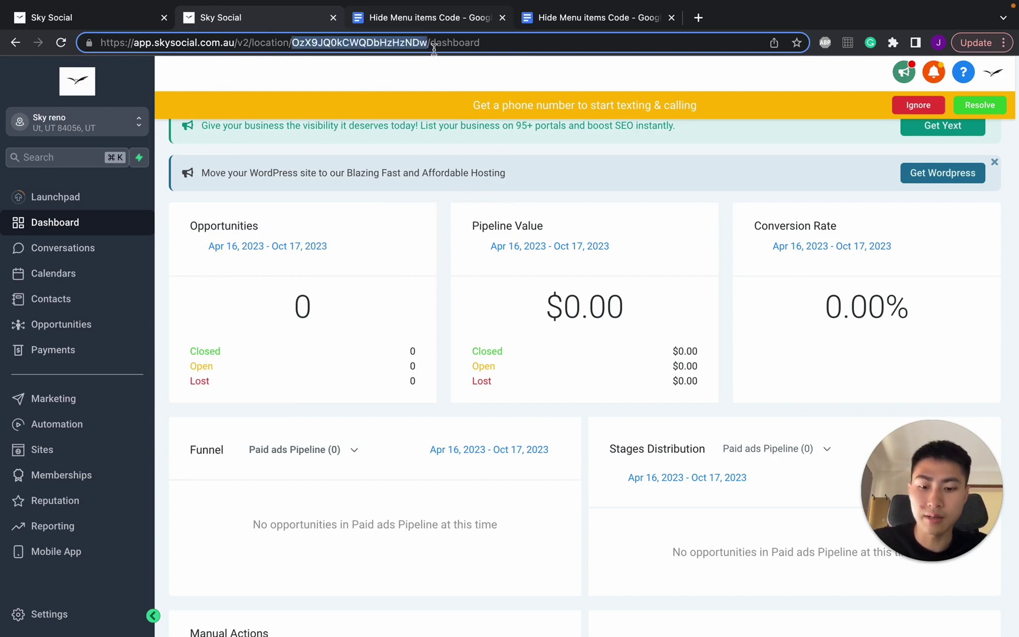
Step: Replace the Custom CSS placeholder with the copied location ID
click(124, 22)
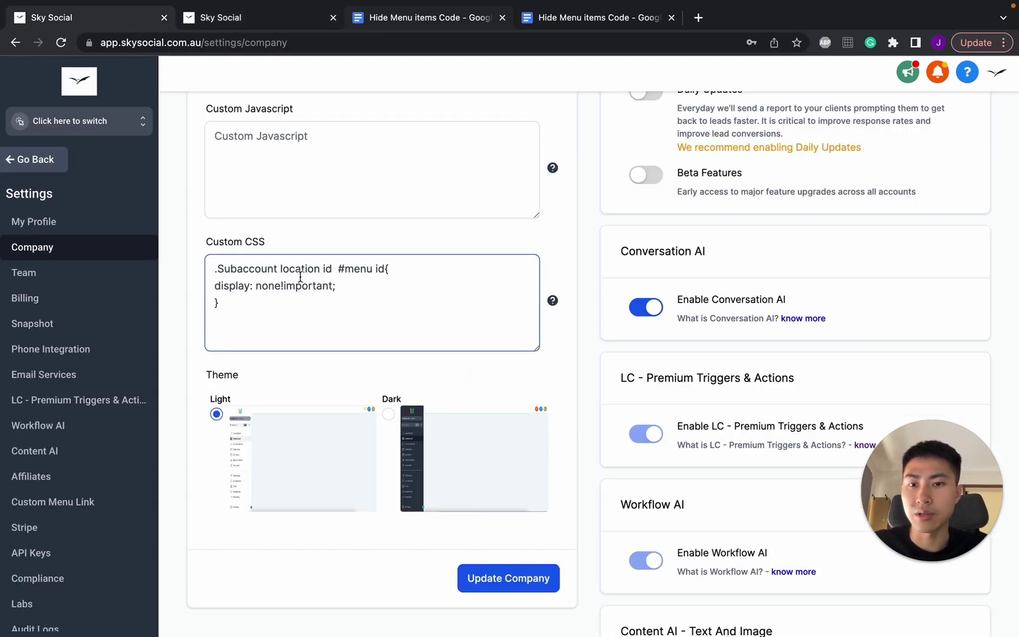
drag(335, 269, 217, 270)
key(super+v)
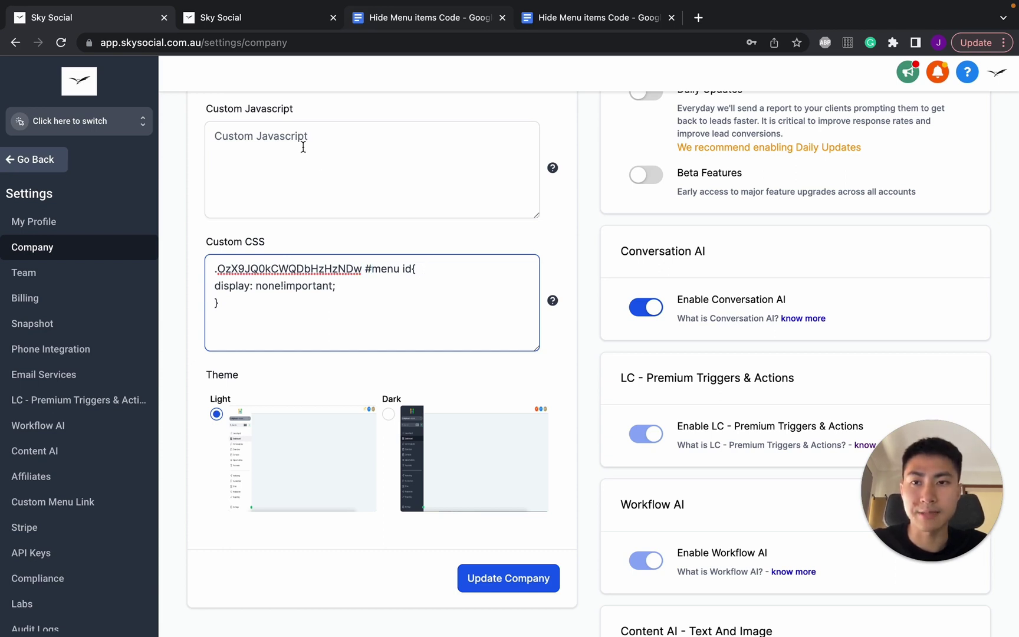
click(257, 27)
click(329, 190)
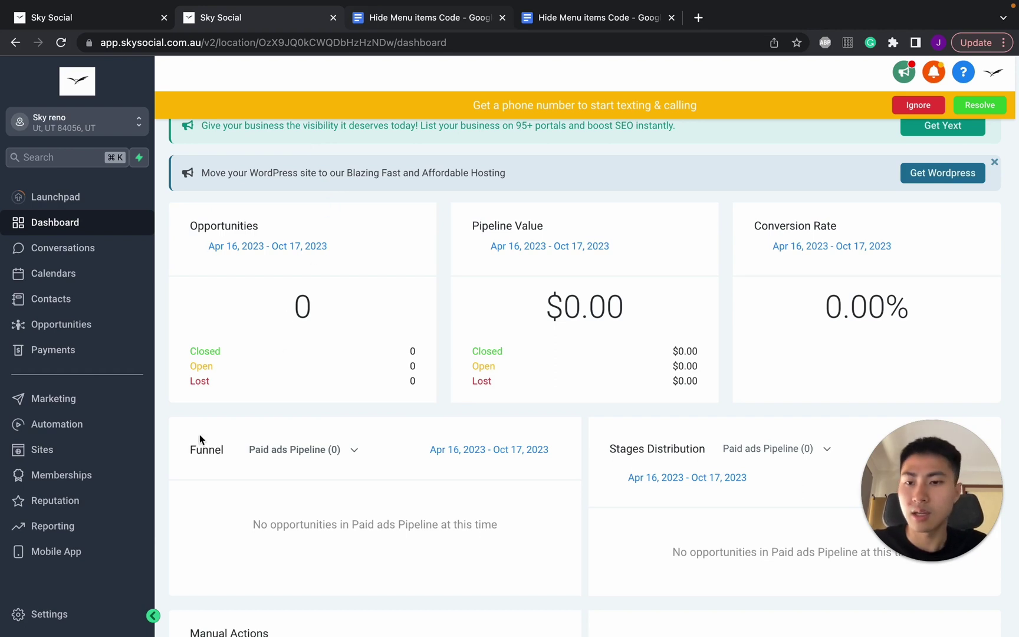
Step: Inspect the Mobile App sidebar link in DevTools and copy its id, sb_location-mobile-app
right_click(88, 555)
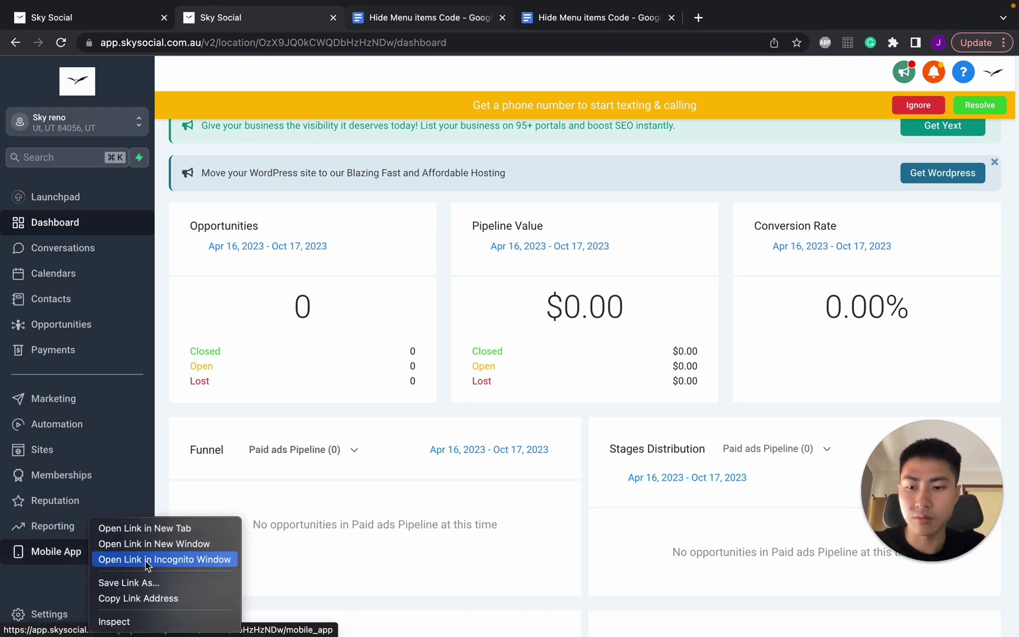
click(151, 622)
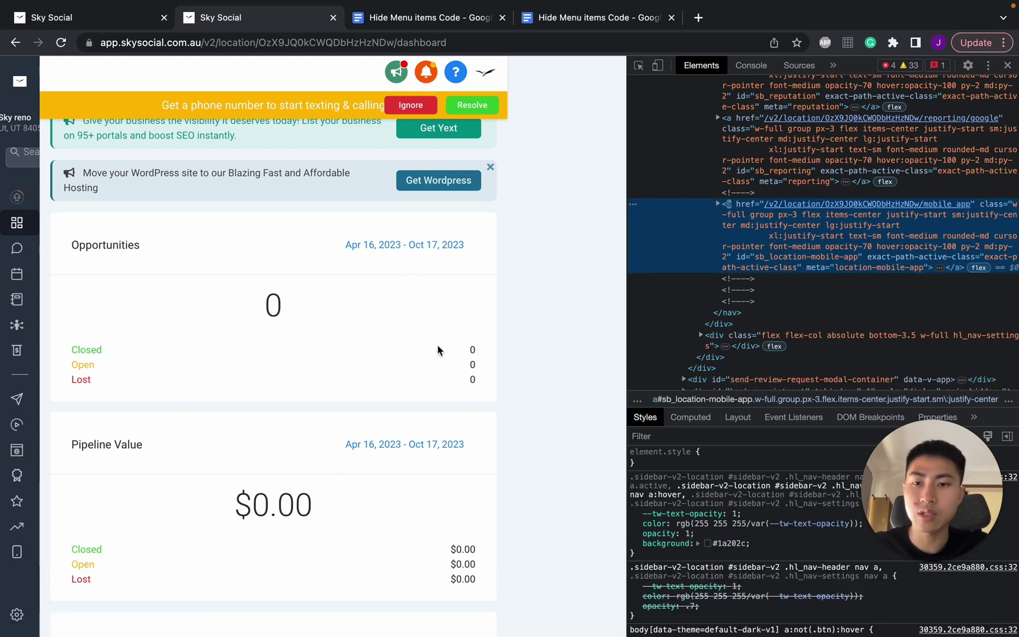
click(639, 67)
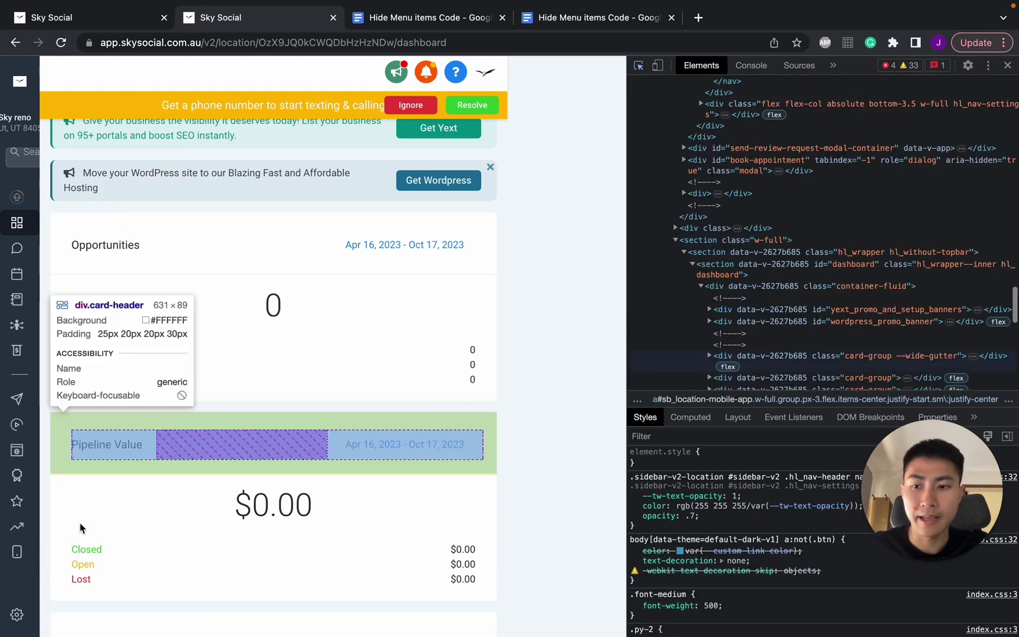
click(18, 556)
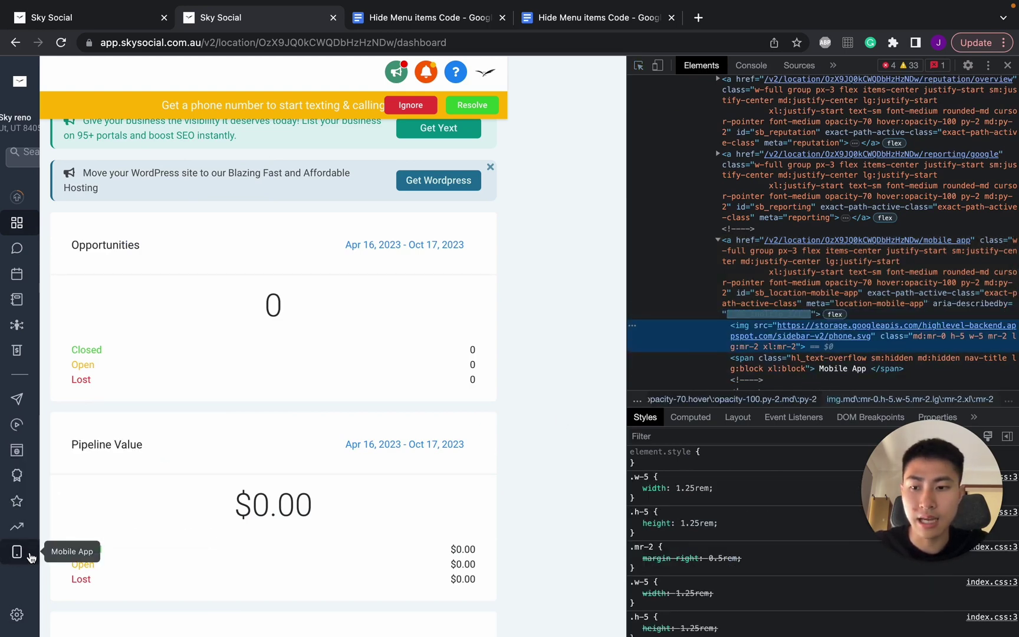
key(super+shift+c)
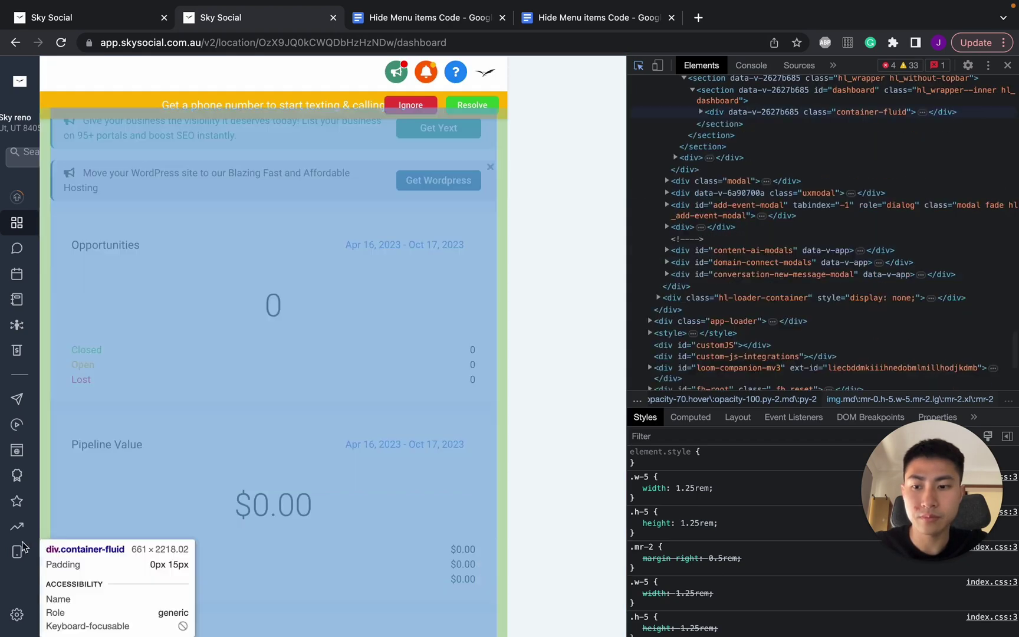
click(21, 549)
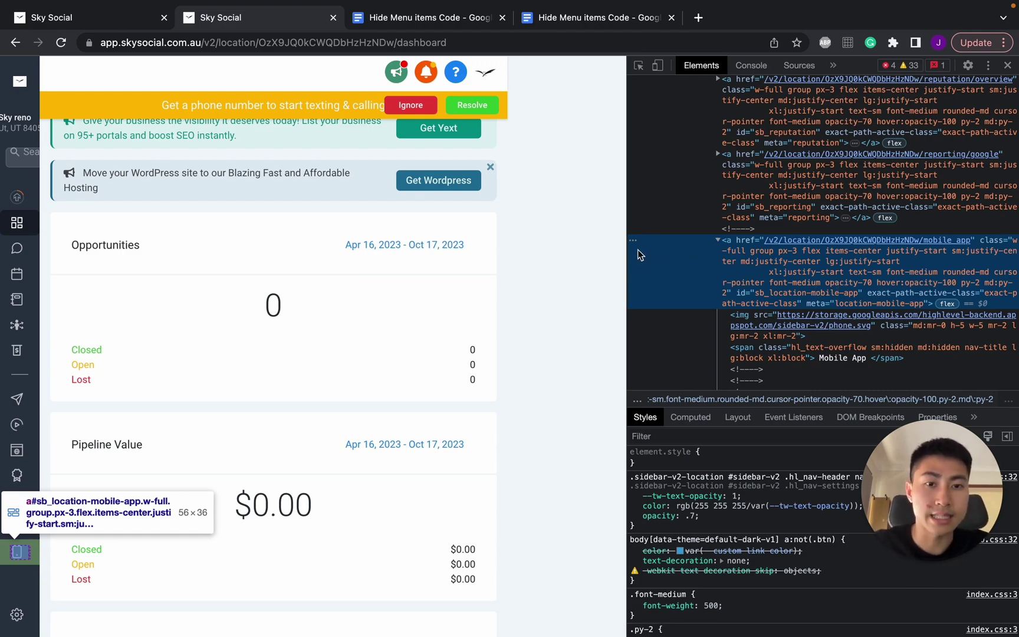
drag(628, 250, 156, 292)
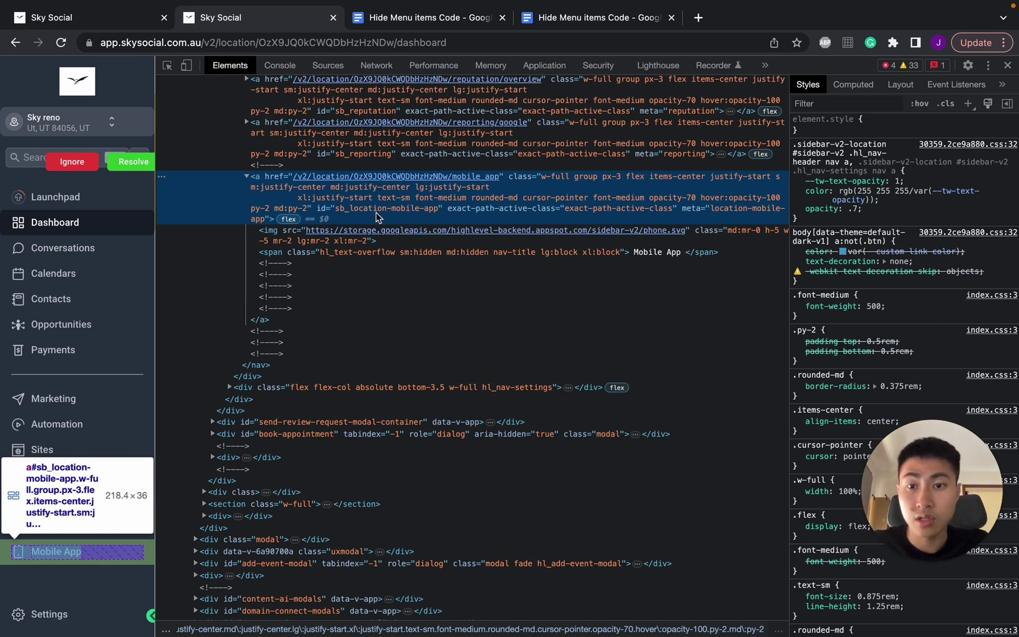
double_click(394, 214)
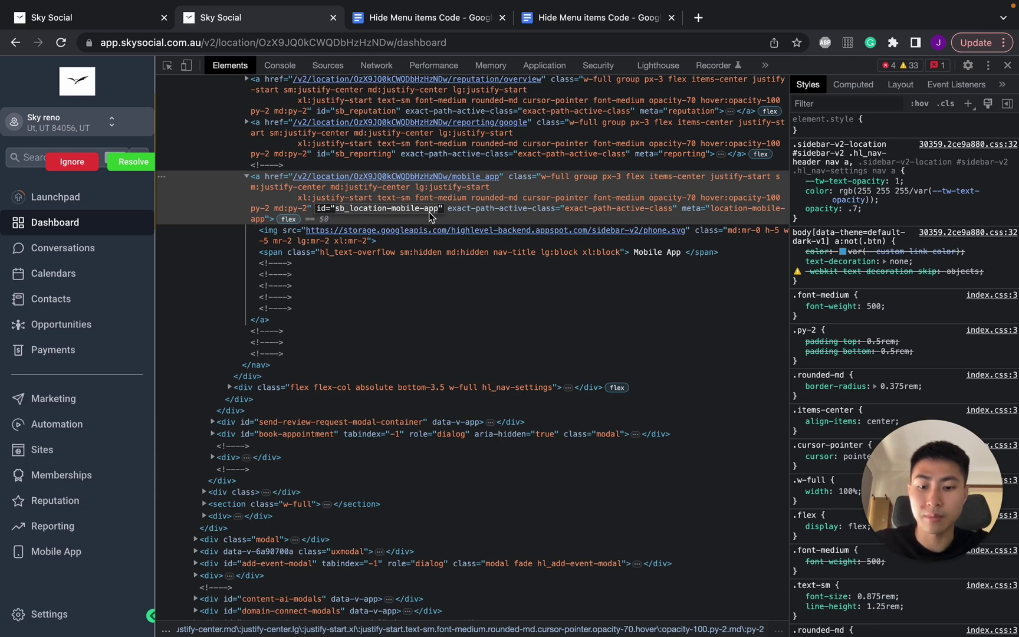
click(84, 18)
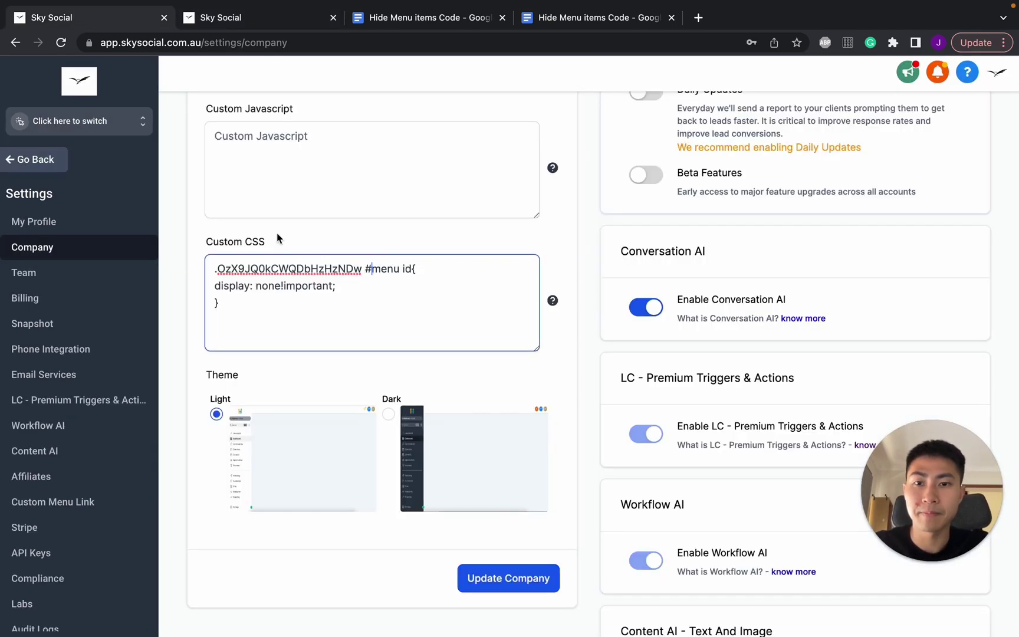
Step: Replace the 'menu id' placeholder in the Custom CSS rule with sb_location-mobile-app
drag(372, 268, 411, 269)
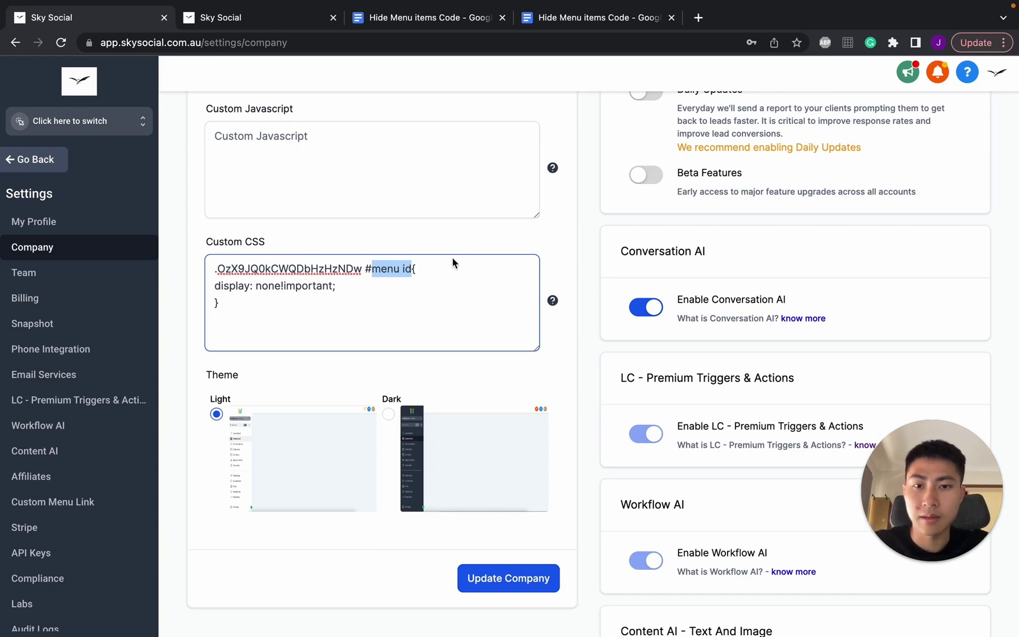
key(ctrl+v)
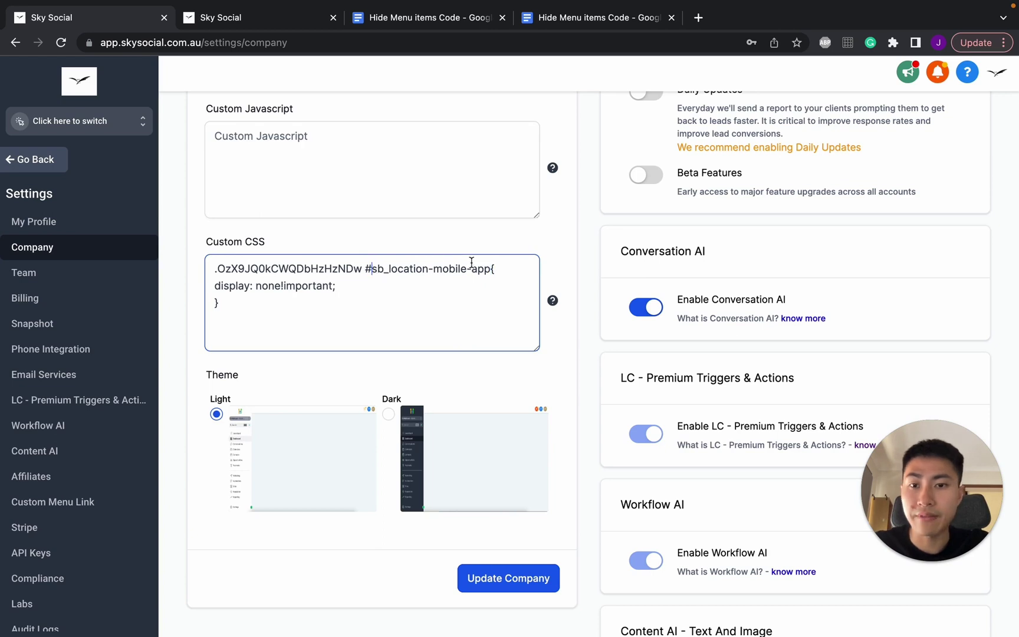
click(363, 269)
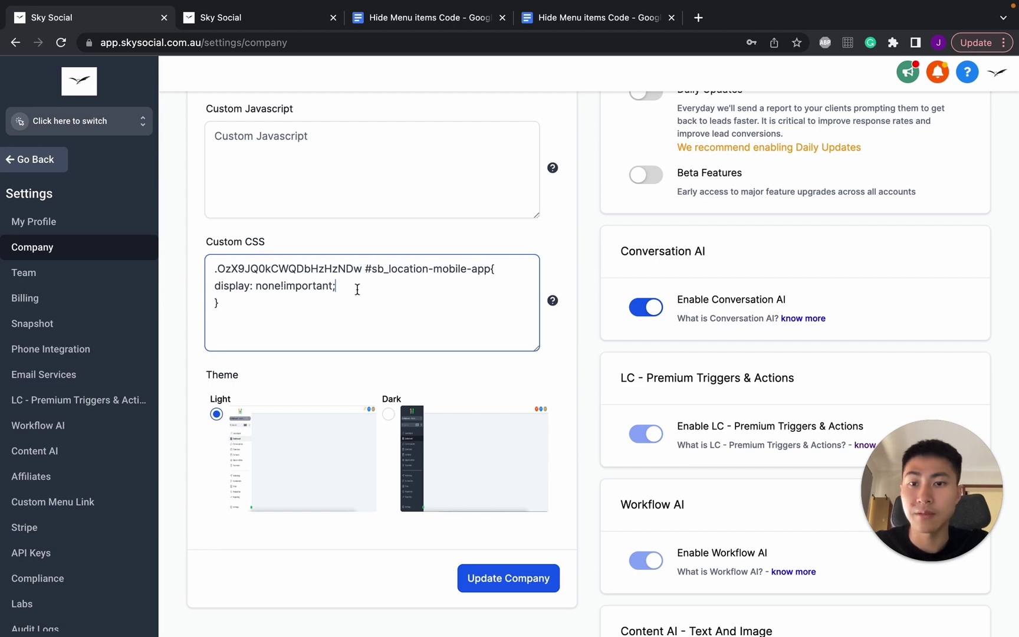
Step: Save the company settings with Update Company, proceeding past the third-party scripts warning
click(483, 581)
click(731, 447)
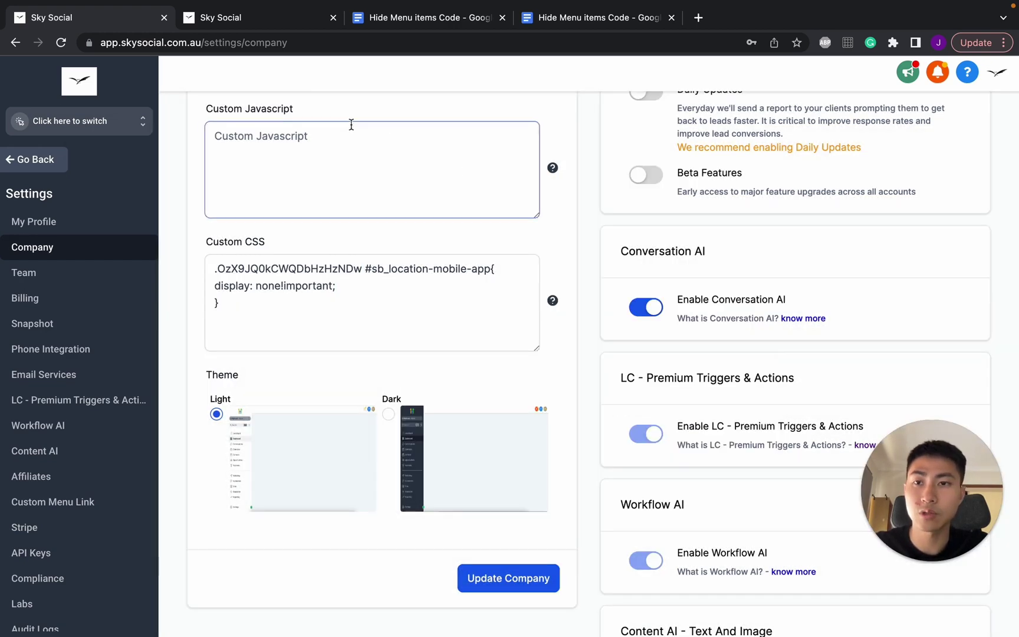
click(279, 20)
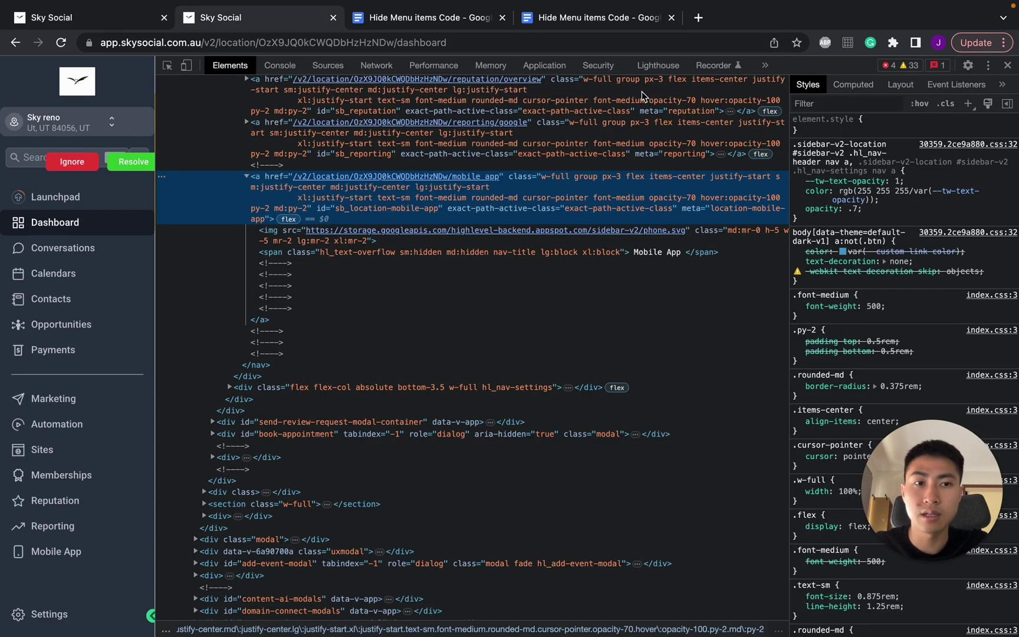
Step: Reload Sky reno to confirm Mobile App is hidden, then switch to the Sky Social sub-account
click(1007, 65)
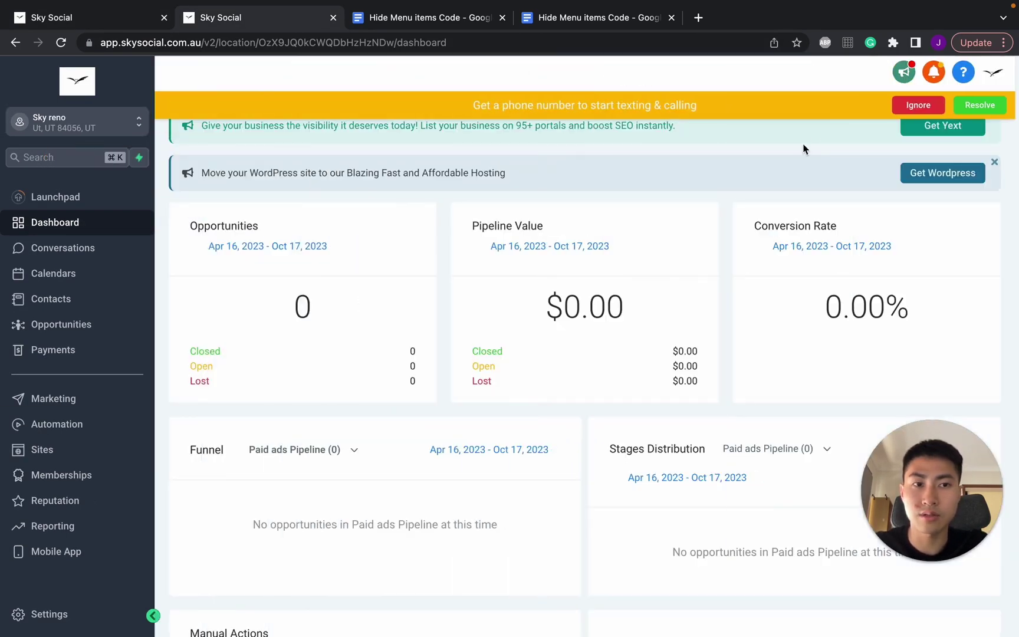
click(914, 105)
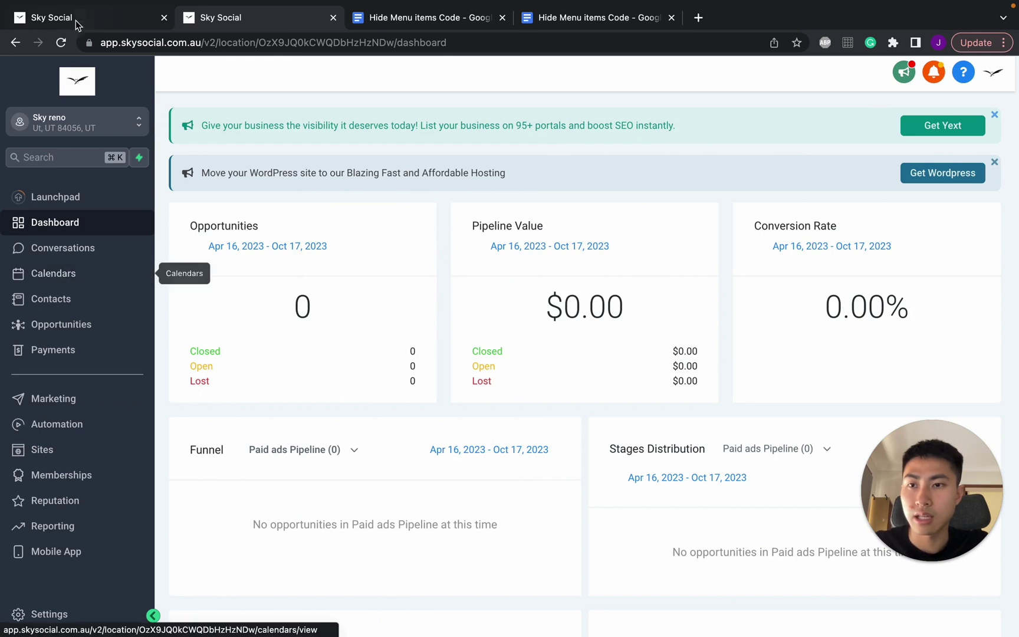
click(61, 44)
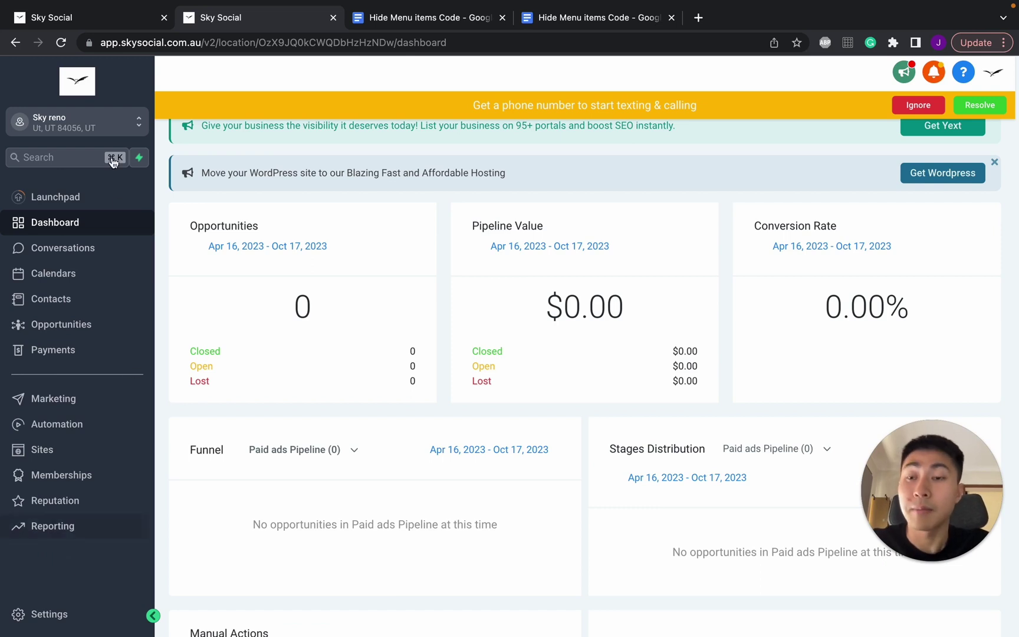
click(134, 122)
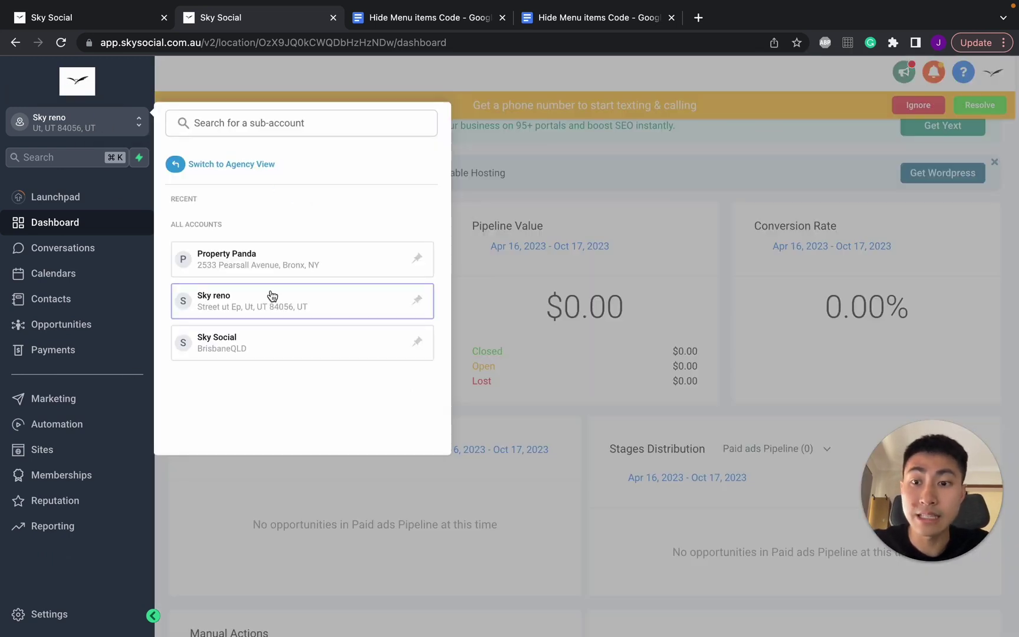
click(247, 342)
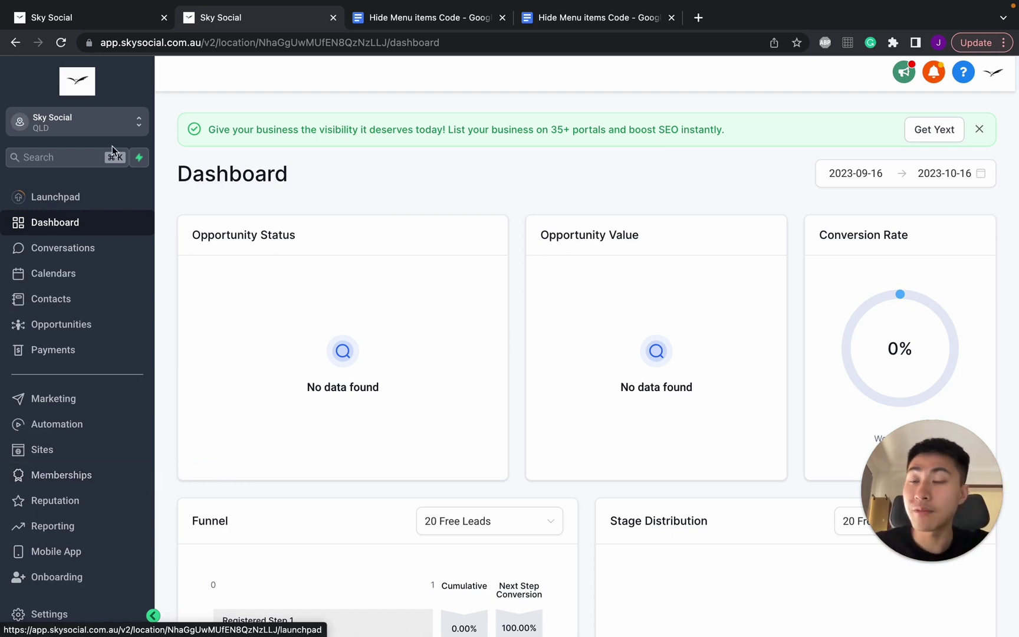
Step: Delete the location-ID prefix so the Custom CSS targets #sb_location-mobile-app alone
click(109, 18)
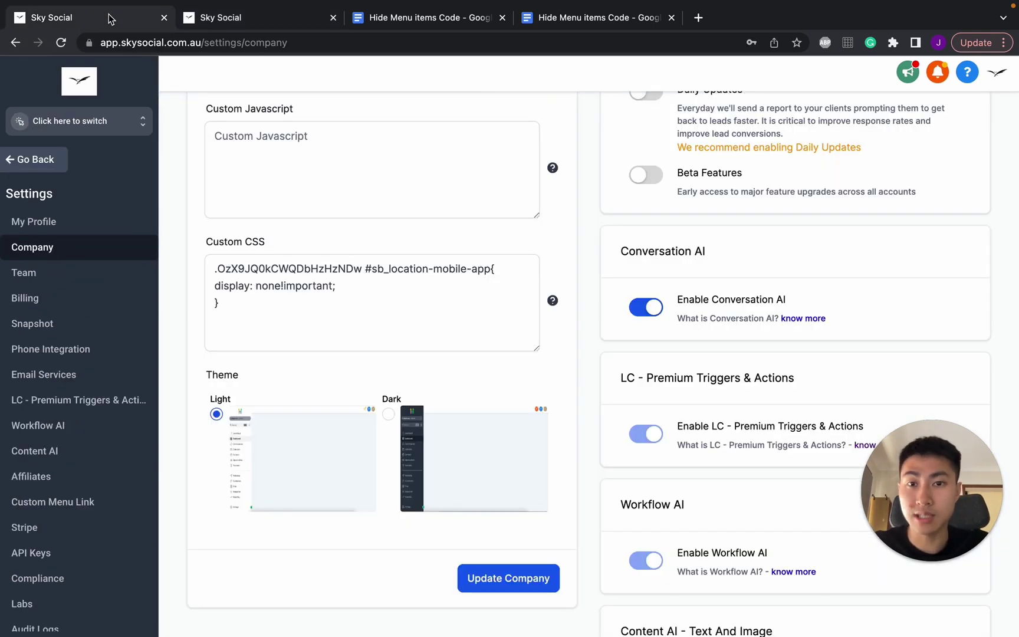
click(365, 268)
drag(364, 269, 201, 278)
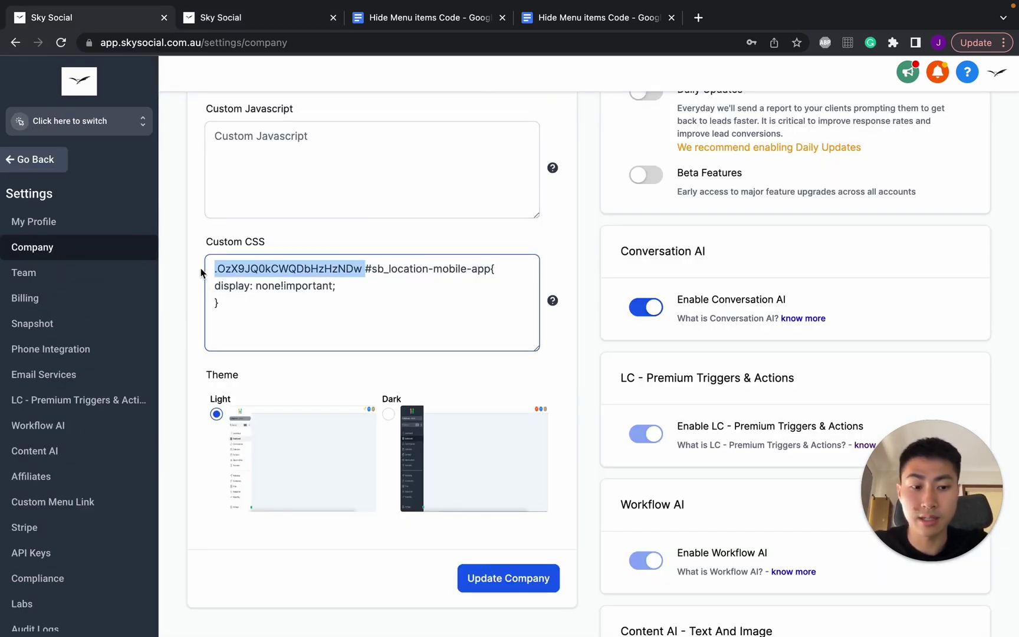
key(BackSpace)
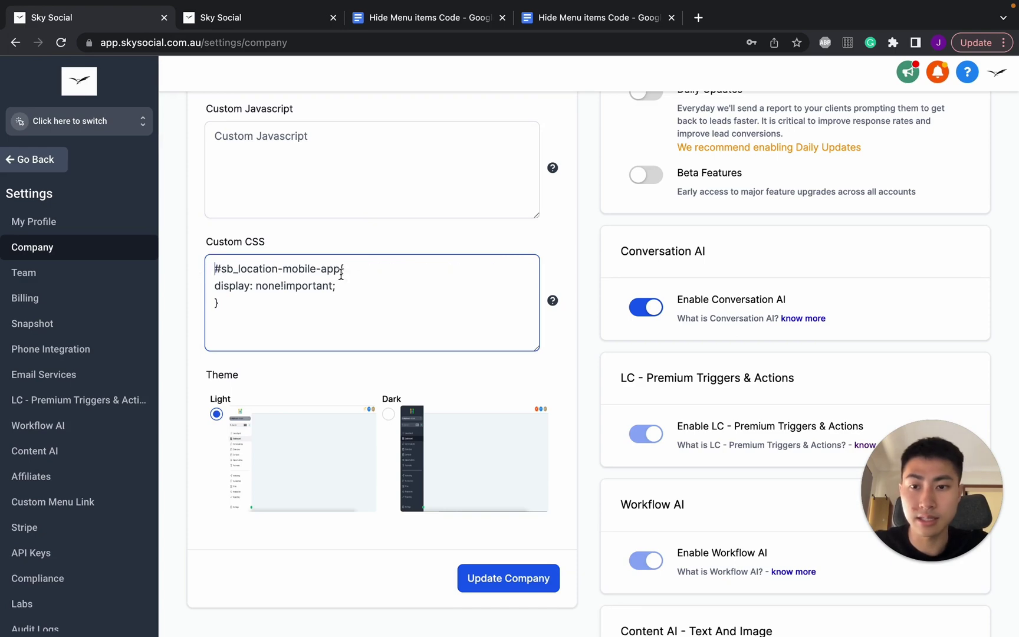
Step: Save the company settings past the scripts warning and reload the Sky Social dashboard
click(498, 580)
click(737, 442)
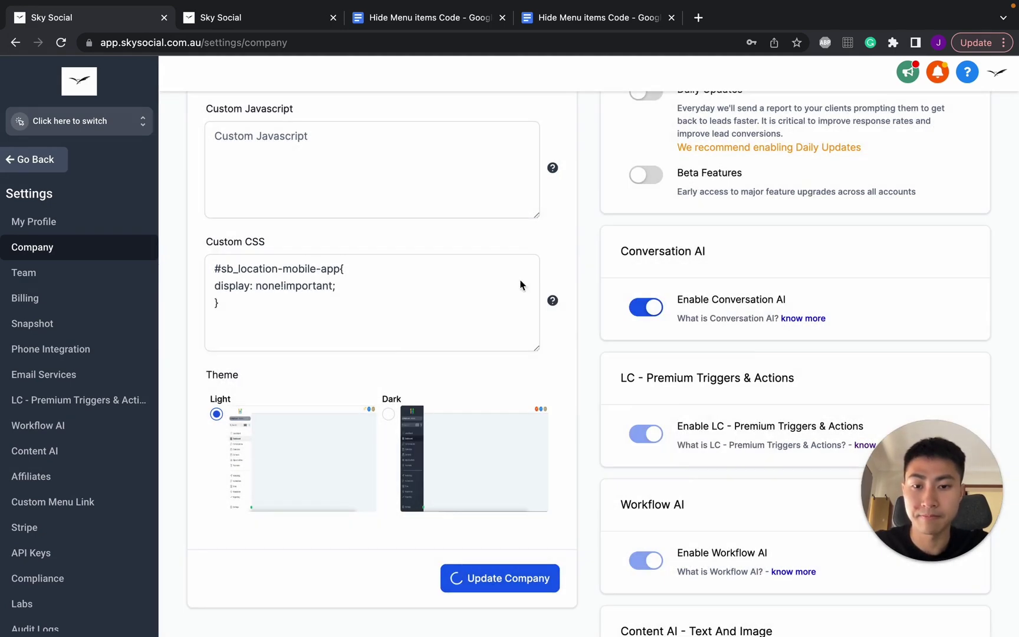
click(556, 241)
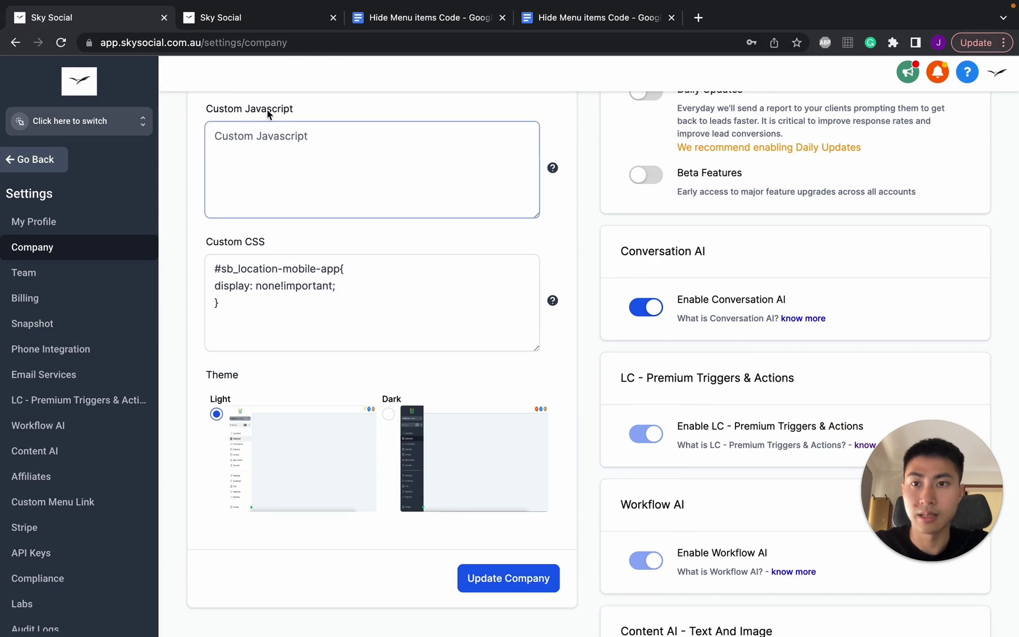
click(248, 18)
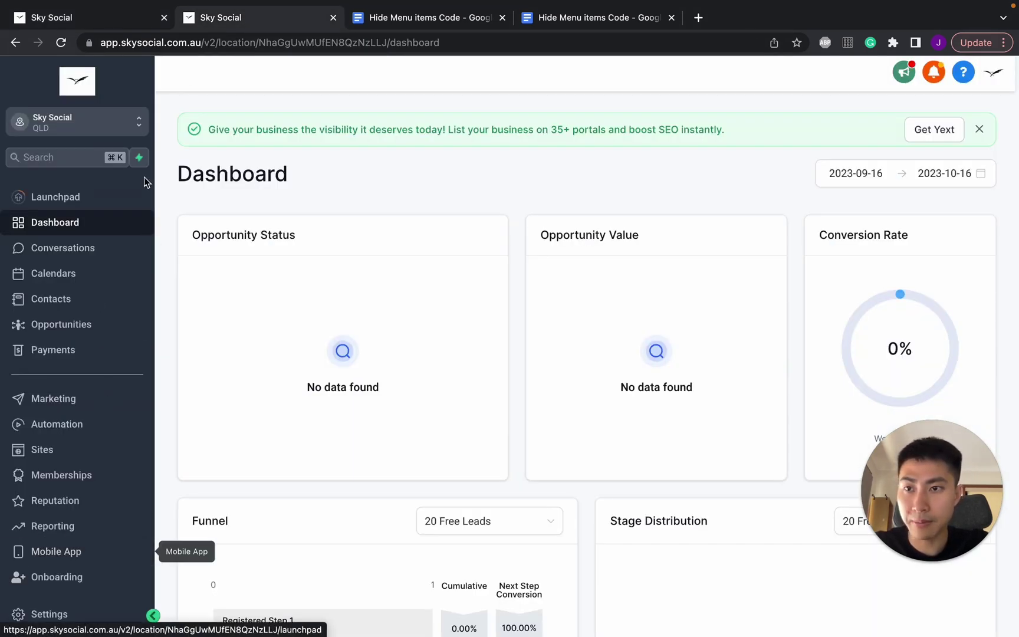
click(62, 42)
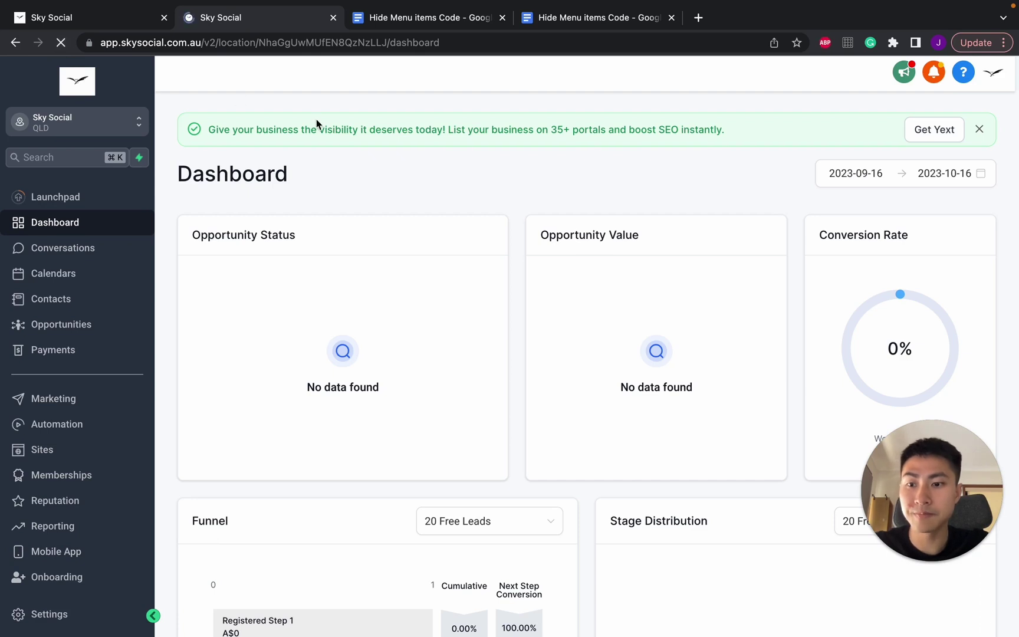